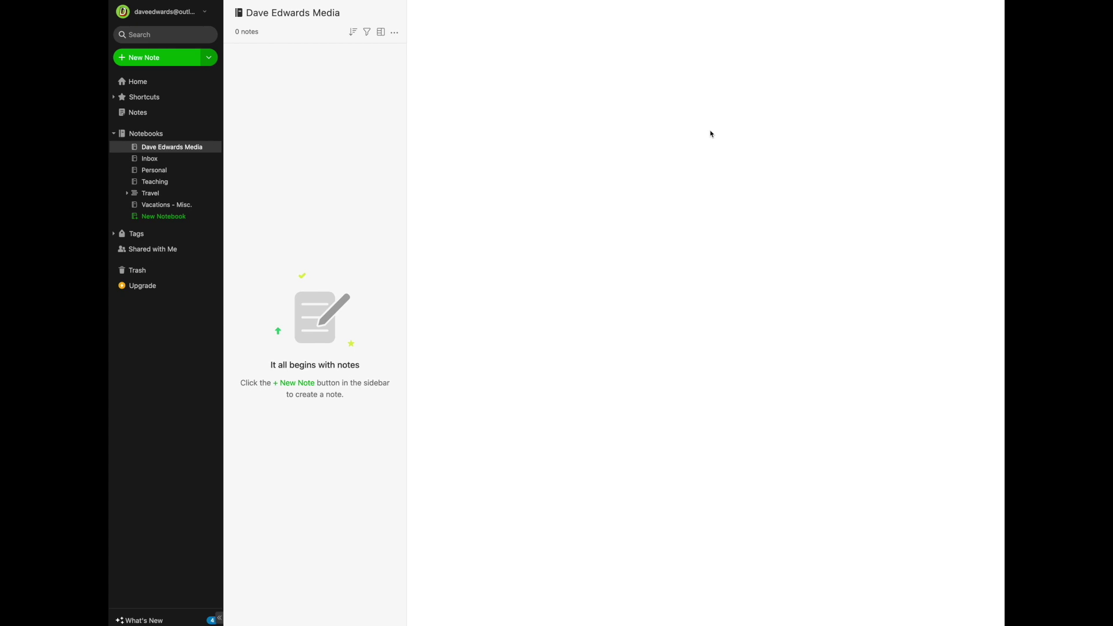
Start a new untitled note in the Dave Edwards Media notebook
left_click(161, 60)
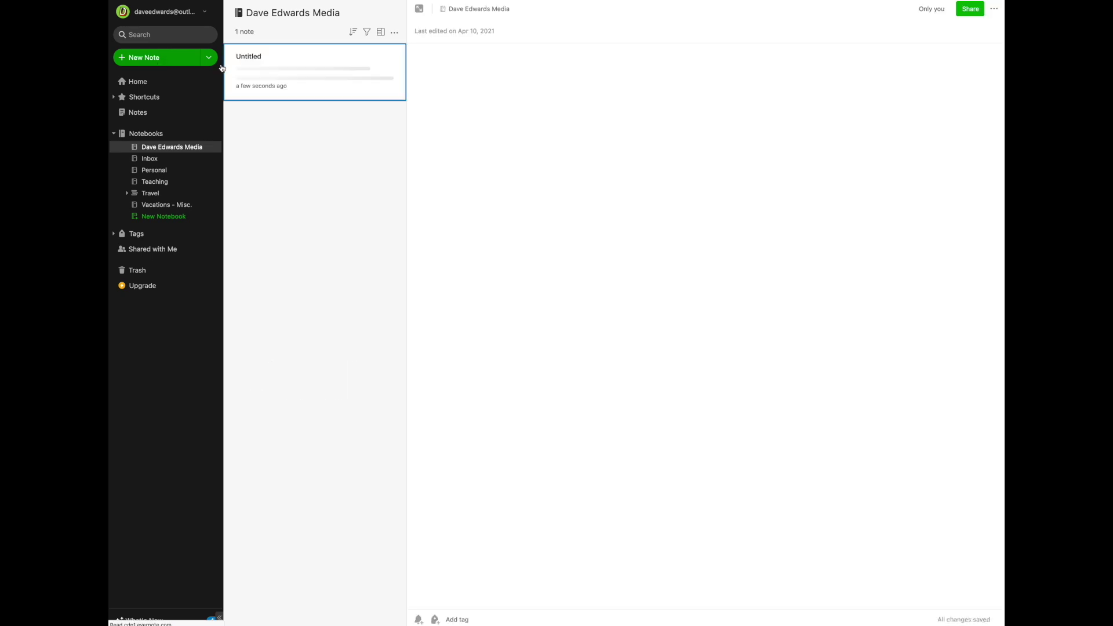
Title the note 'Smith, Bob' and add a blank first line in the body
left_click(431, 65)
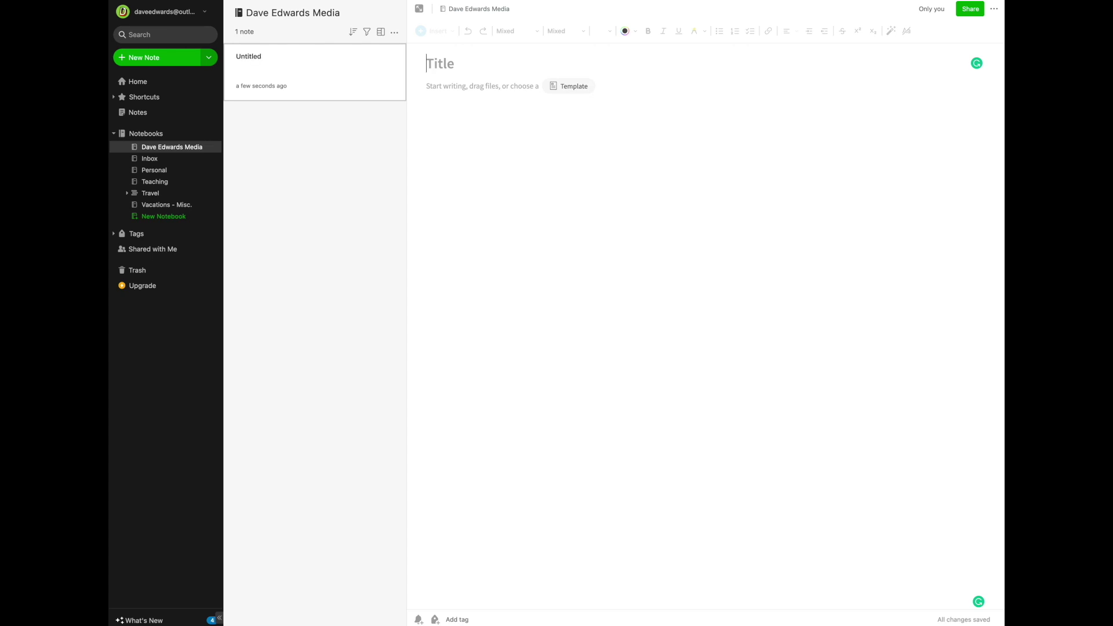
type("Smith")
type(", Bob")
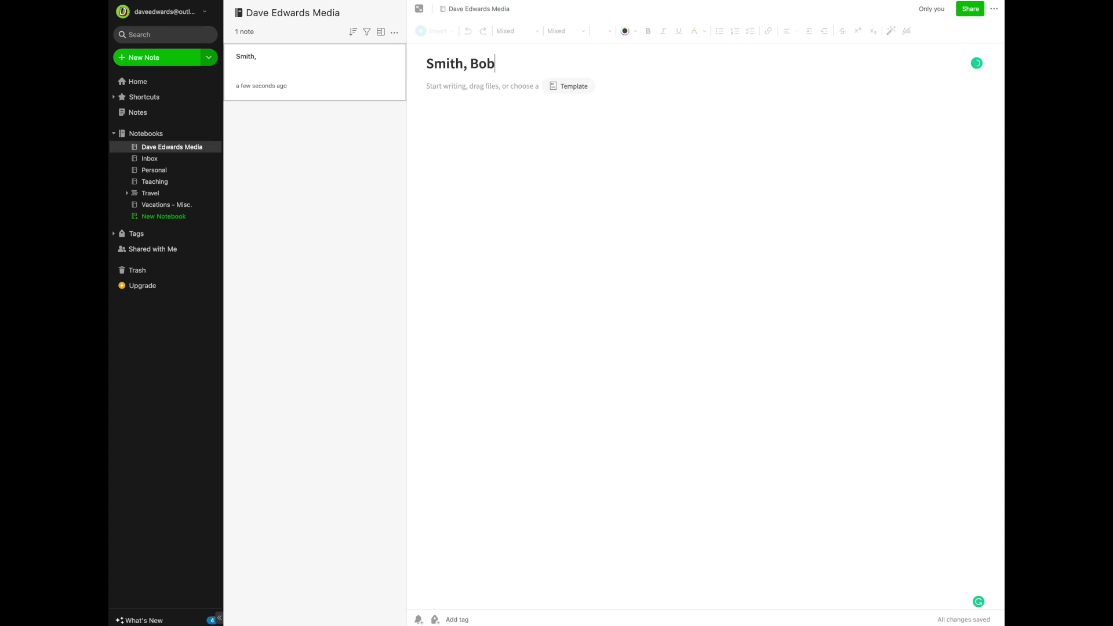
left_click(430, 92)
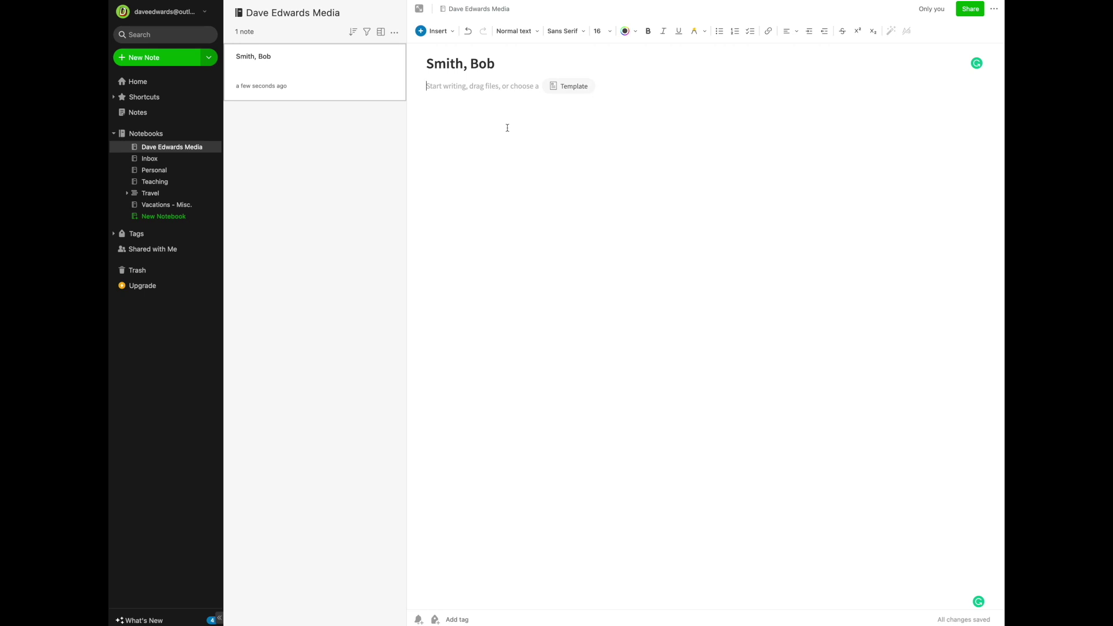
key("Return")
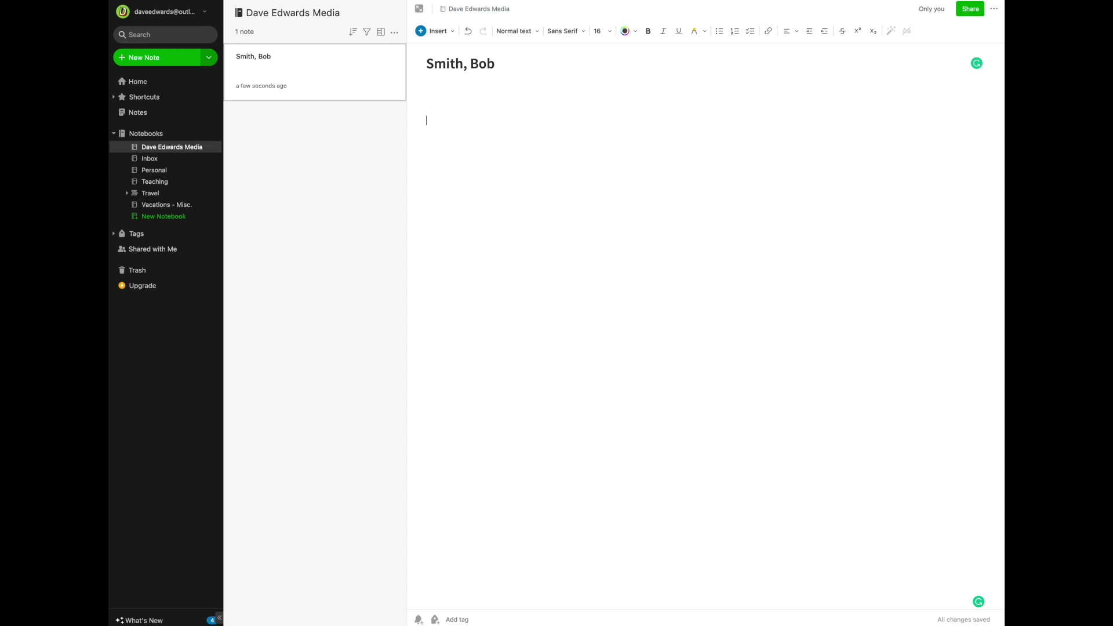
Enter a bold '1/1/2021 - Initial Telephone Call' heading above two pasted paragraphs of notes
type("1/")
type("1/2")
type("021")
type(" - ")
type("Initial ")
type("Telephone")
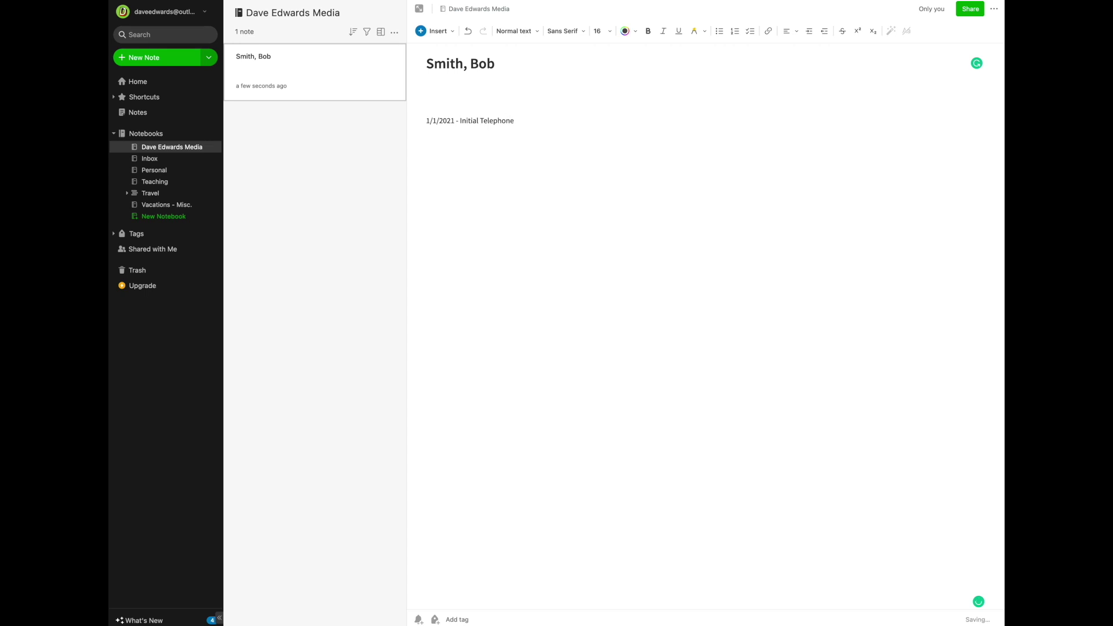
type(" Call")
type("Lorem ipsum dolor sit amet, consectetur adipiscing elit. Morbi venenatis a enim sit amet hendrerit. Quisque felis quam, laoreet a ligula dignissim, dictum interdum erat. Sed varius, dui et dapibus dignissim, nisi elit blandit eros, nec fringilla augue erat vel felis. Suspendisse at dolor in tortor condimentum faucibus. Nunc faucibus blandit enim nec facilisis. Cras rhoncus odio at dolor dictum, et dignissim magna maximus. Aenean iaculis velit elit, in scelerisque ante molestie vel. Integer finibus in enim vitae bibendum. Donec posuere justo bibendum, vestibulum enim a, faucibus lorem.  Vivamus ultrices mauris ut purus iaculis faucibus. Sed ullamcorper ultrices porttitor. Mauris bibendum nulla eu est facilisis, eget imperdiet libero fringilla. In suscipit dapibus neque sit amet placerat. Maecenas aliquam rutrum condimentum. Sed sit amet viverra augue, sed vulputate purus. Nullam rutrum, purus a mattis varius, ex enim pretium purus, sed iaculis metus lacus non velit. Quisque fringilla diam maximus mauris ultricies, non commodo nisi luctus. Donec vitae nunc hendrerit, fringilla diam quis, dapibus sapien. Curabitur sed felis dolor. Nullam nec nibh eget nisi placerat fringilla quis placerat odio. Pellentesque efficitur velit at risus aliquam, non varius nulla sodales. Cras nulla nibh, gravida quis molestie eu, euismod et diam. Sed laoreet ultrices lacus ac sodales. Proin finibus tristique felis at tristique.")
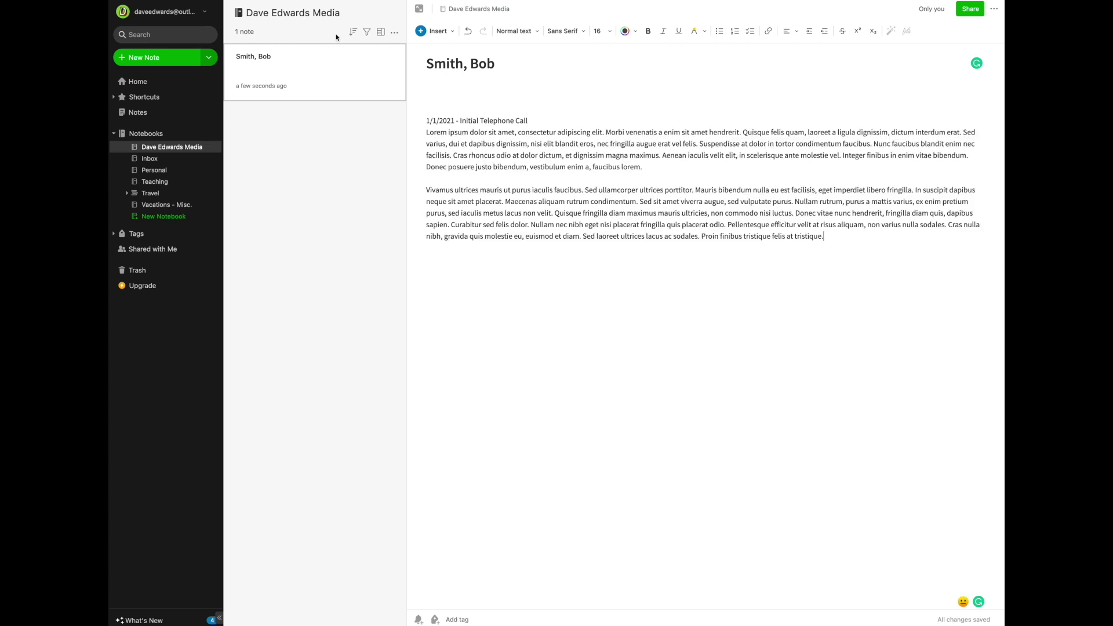
left_click_drag(534, 119, 414, 118)
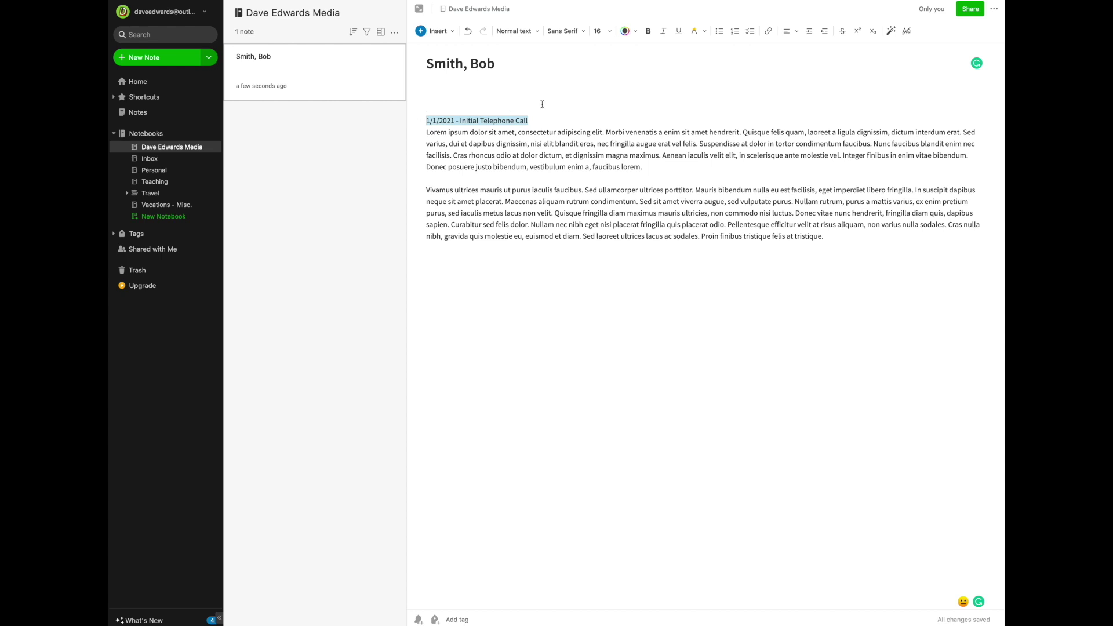
left_click(648, 31)
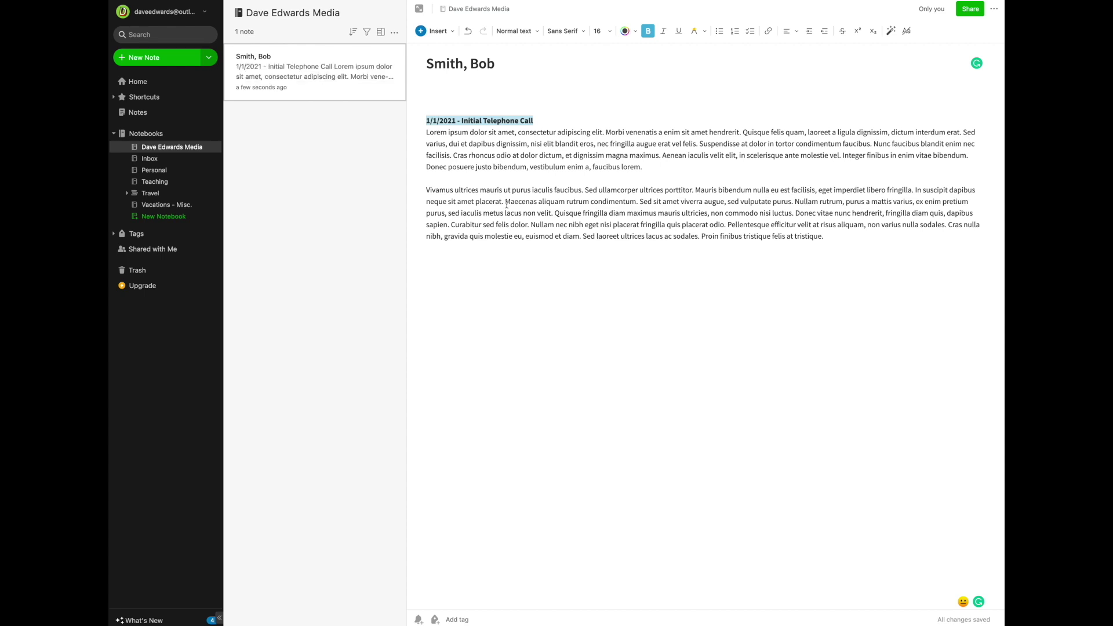
left_click(446, 271)
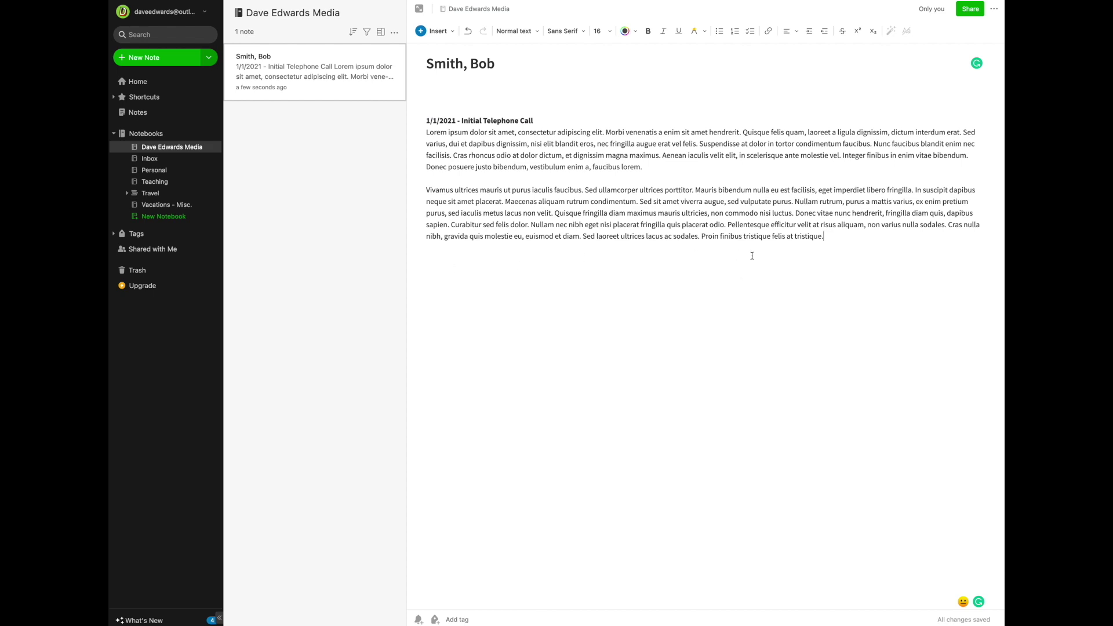
key("Return")
key("Return")
Add PHONE:, EMAIL:, ADMIN ASSISTANT: and FACTS: labels on separate lines below the notes
type("PHONE: ")
type("EMAIL")
type(":")
key("Return")
type("ADMINIS")
key("BackSpace")
key("BackSpace")
type("ASSISTANT")
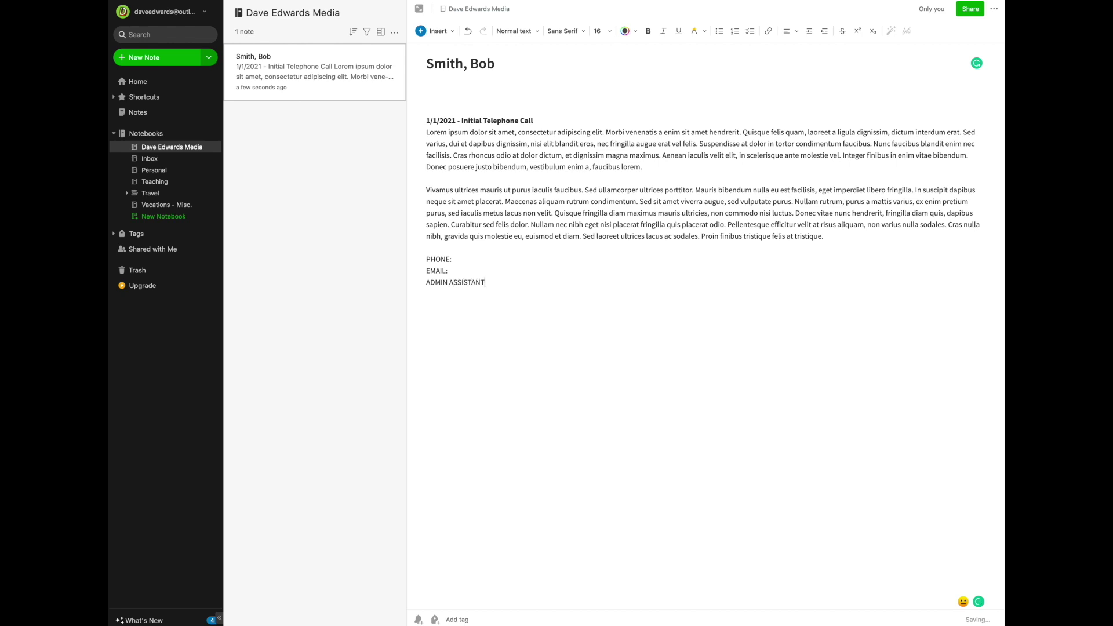
type(":")
key("Return")
type("F")
type("ACTS:")
Insert a new '1/3/21 - Email' line above the telephone-call entry
left_click(430, 101)
key("Return")
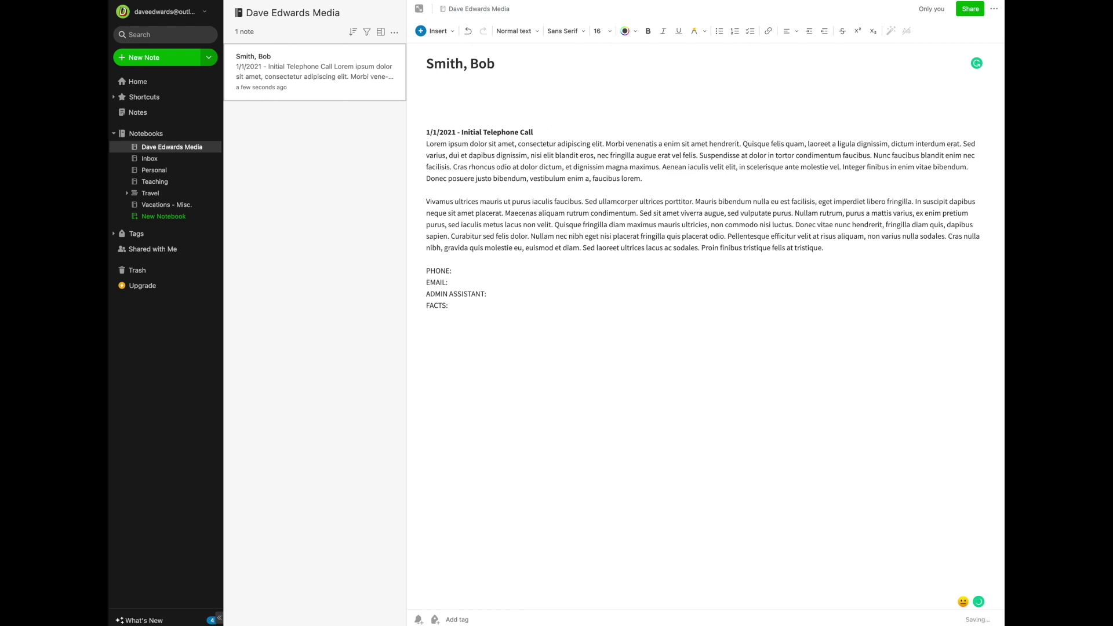
type("1/3/")
type("21 - ")
type("Email")
key("Return")
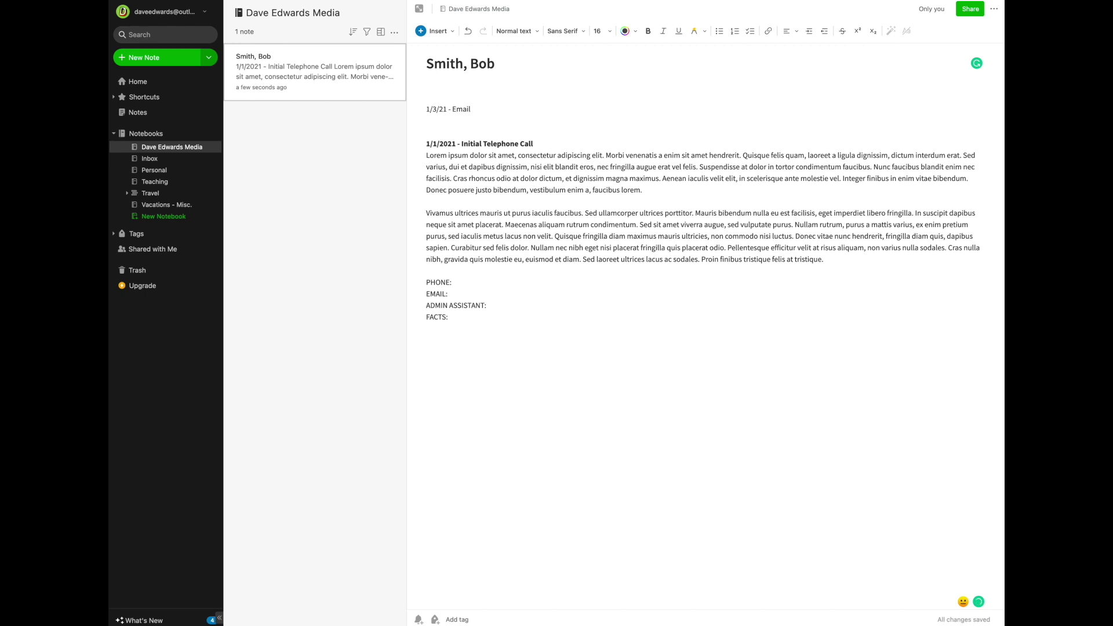
Write 'Send Bob the information he requested.' followed by three 'Bullet' list items
type("Send Bob ")
type("the information")
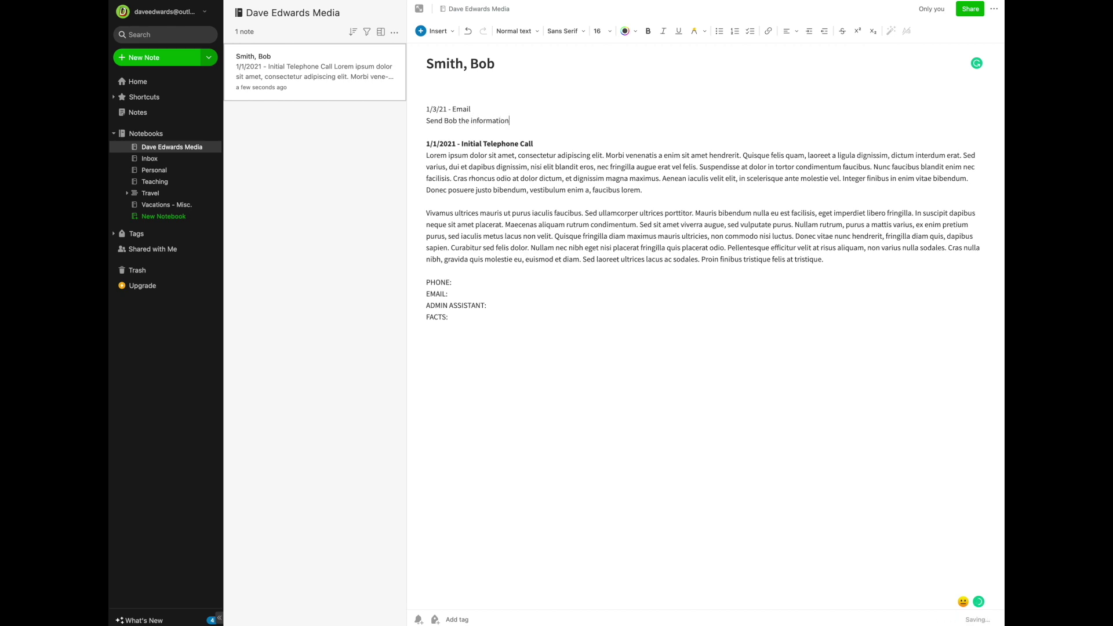
type(" he requeste")
type("d.")
key("Return")
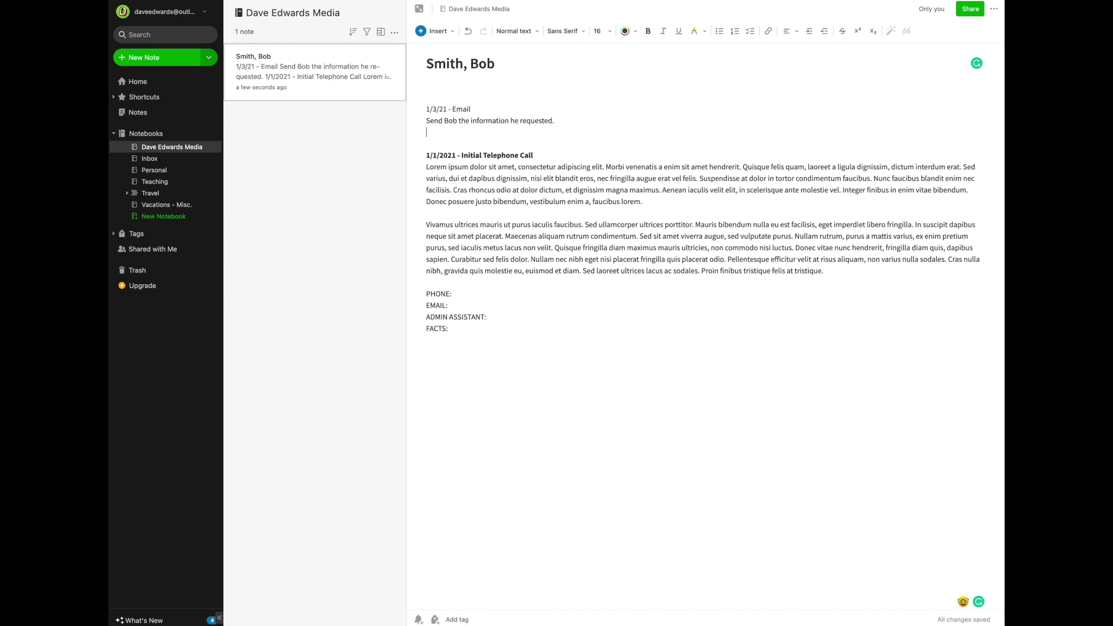
type("- ")
type("Bullet")
key("Return")
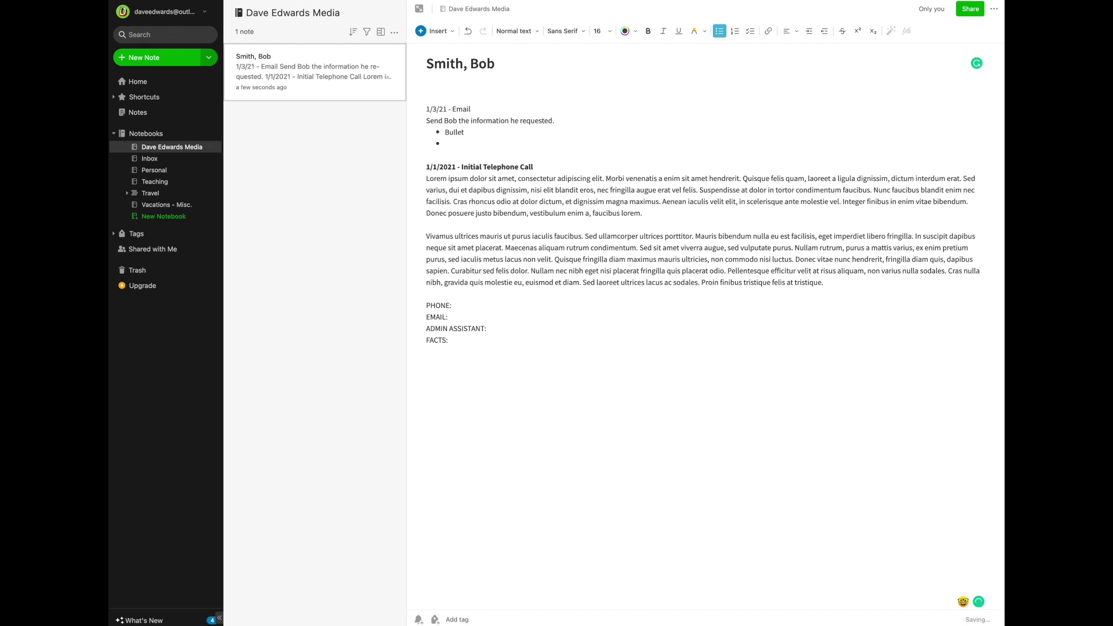
type("Bullet")
key("Return")
type("Bullet")
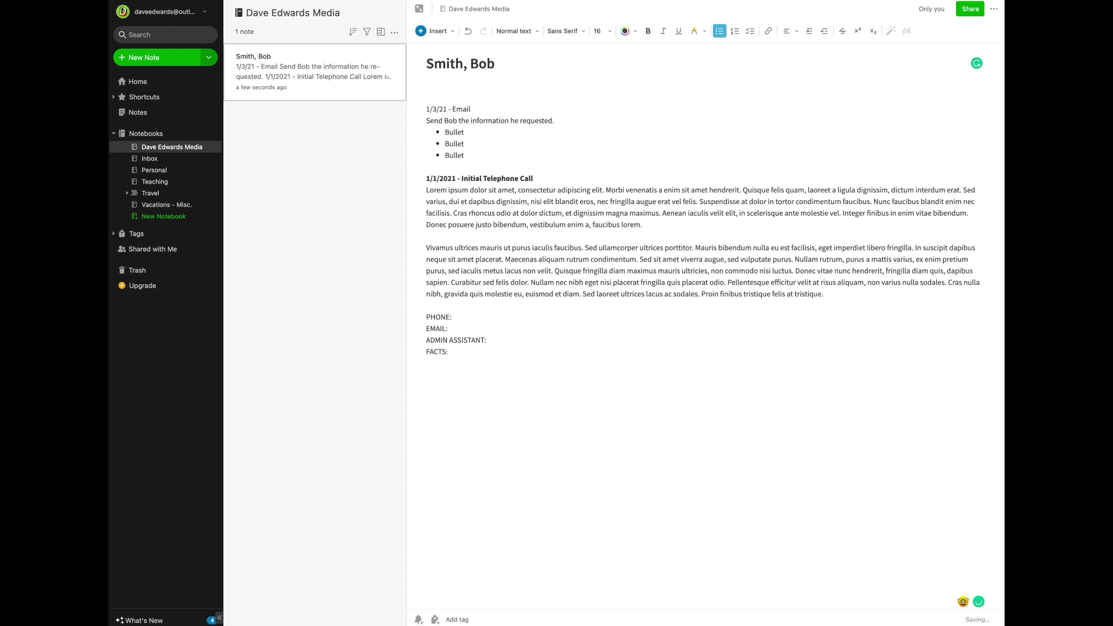
key("Return")
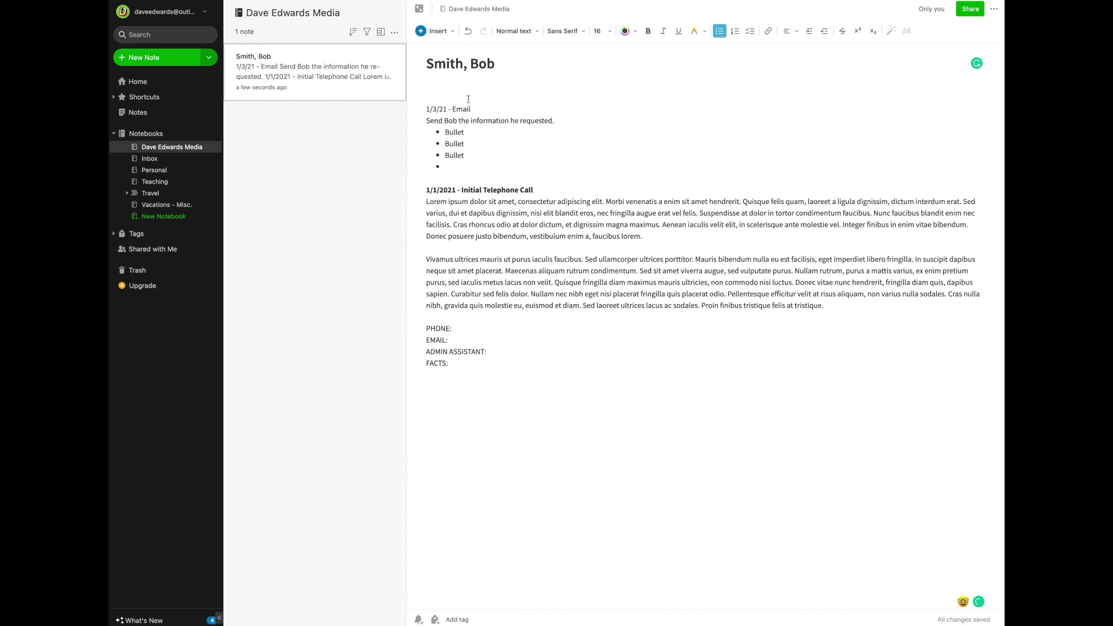
key("Return")
Bold the '1/3/21 - Email' heading, check the entry text, and begin adding a reminder
left_click_drag(474, 109, 407, 109)
left_click(648, 30)
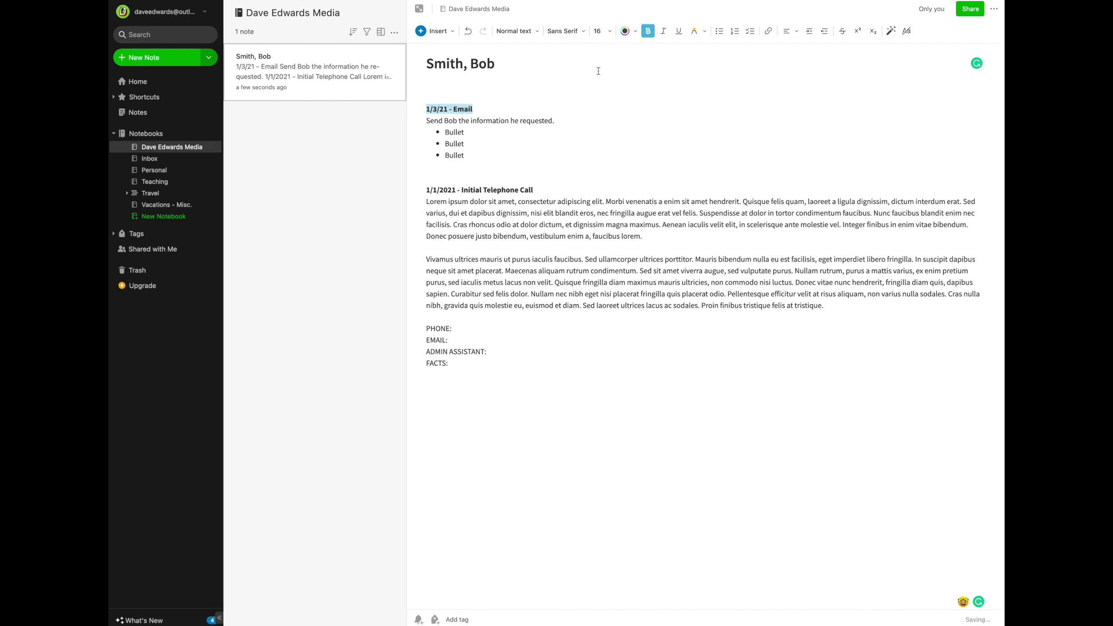
left_click(465, 92)
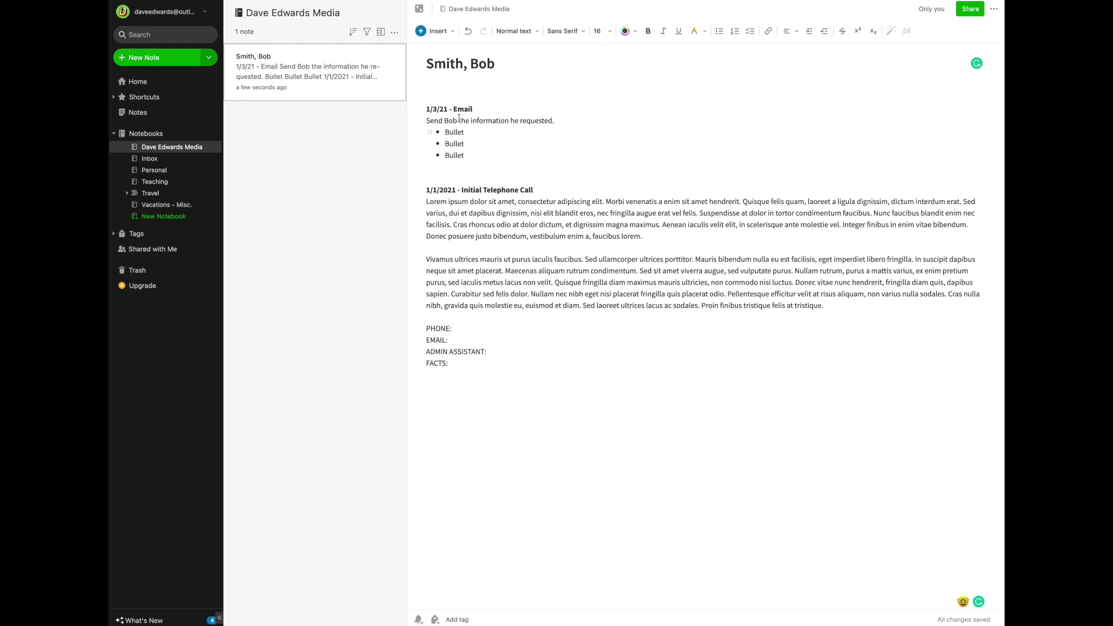
left_click_drag(464, 155, 425, 121)
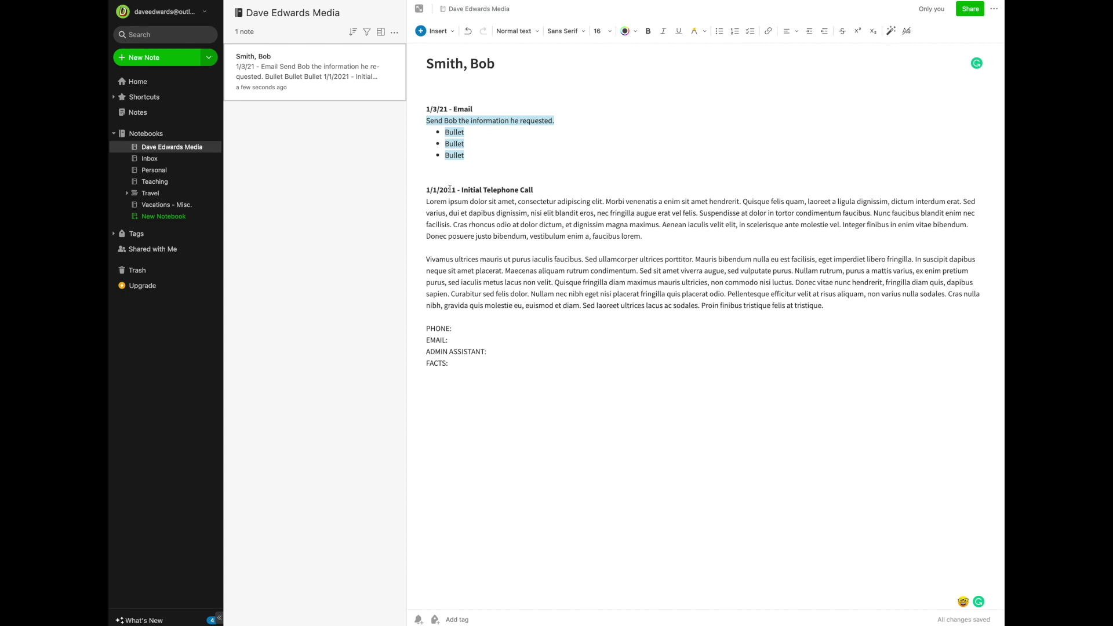
left_click(439, 173)
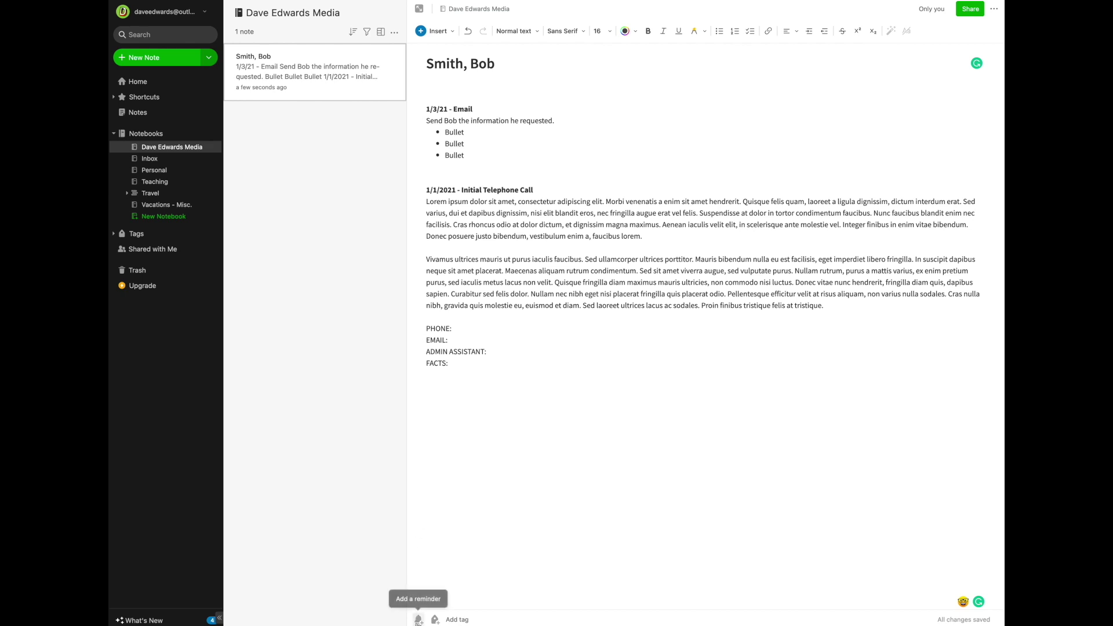
mouse_move(419, 619)
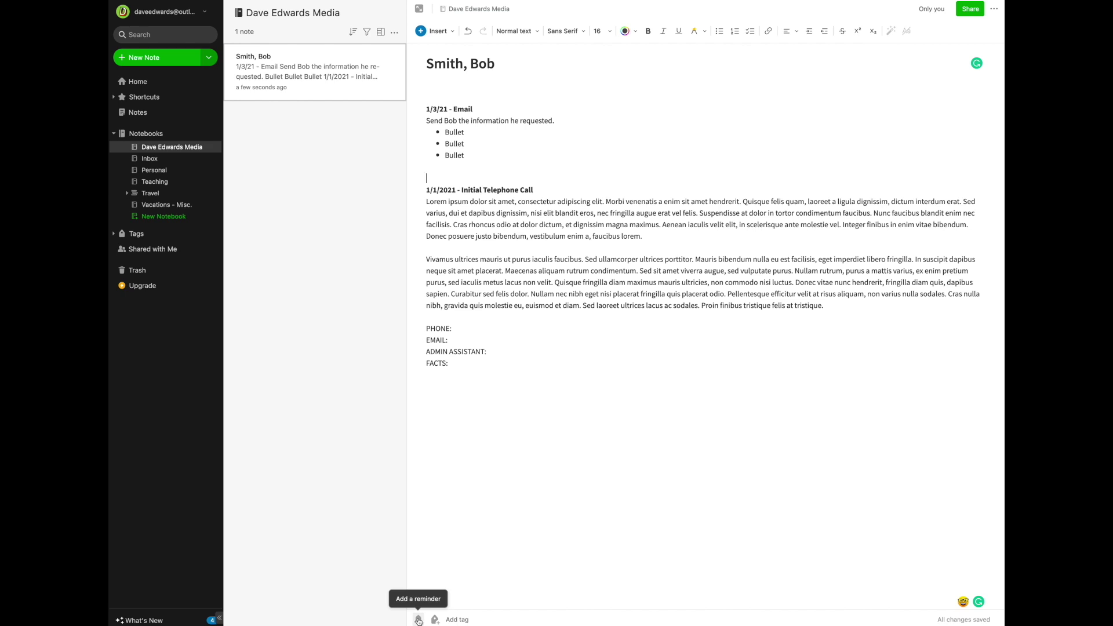
left_click(418, 619)
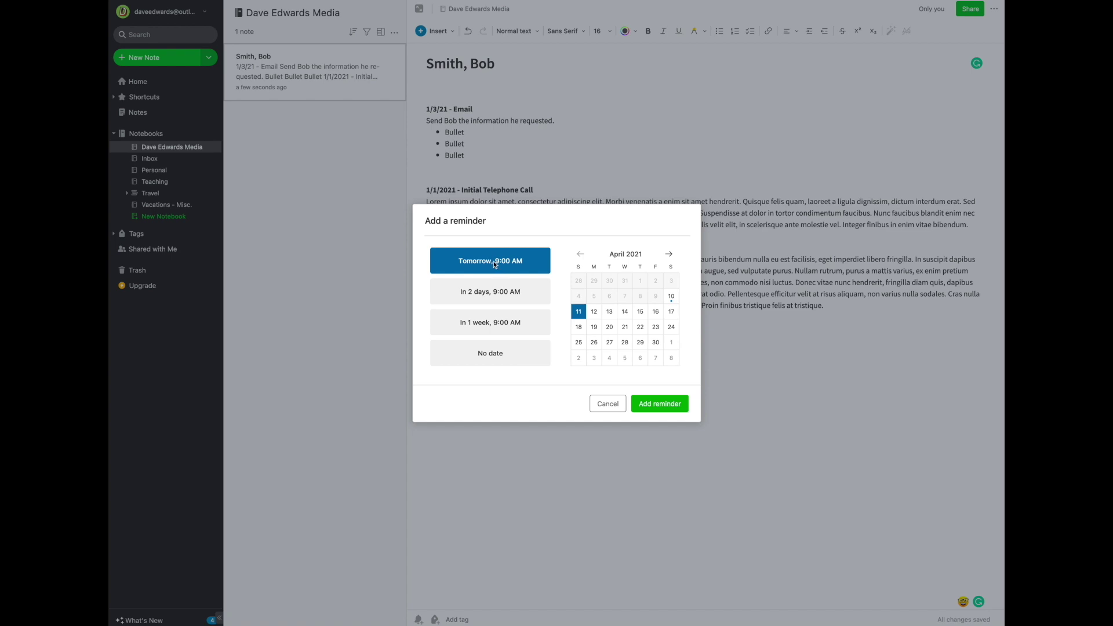
Set the reminder to Tomorrow, 9:00 AM and reselect the Smith, Bob note
left_click(660, 404)
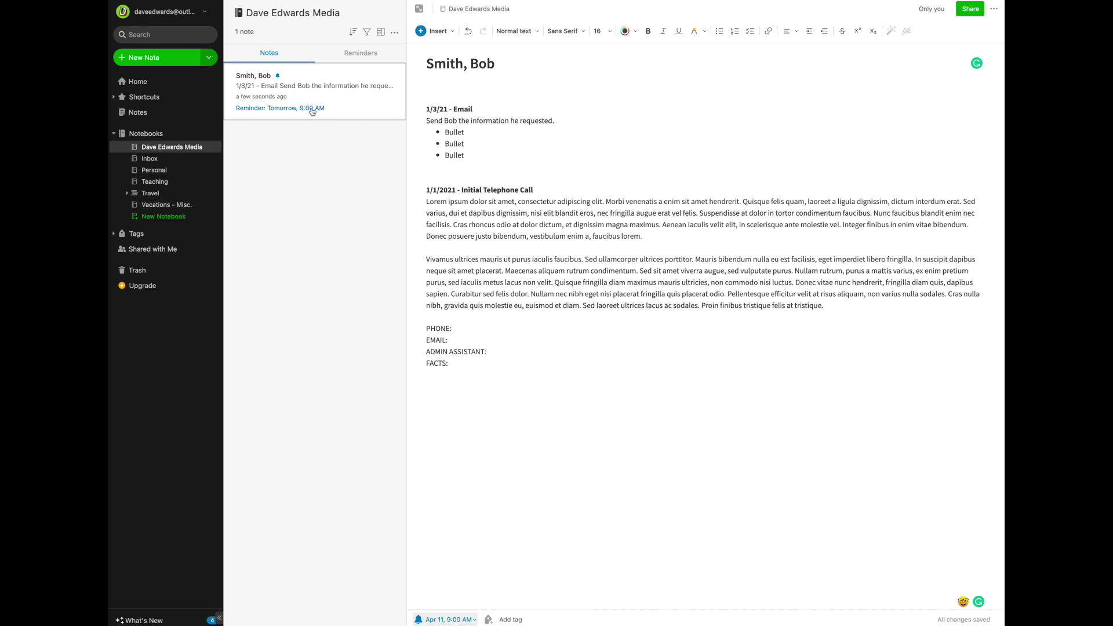
left_click(311, 114)
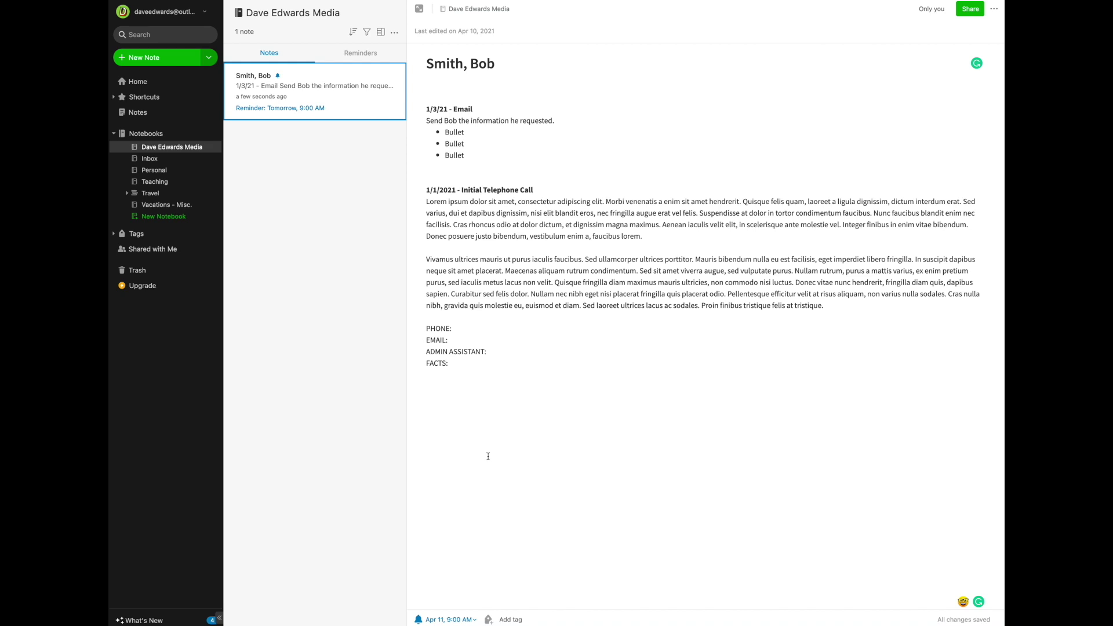
Move the note's reminder to April 12 at 9:00 AM
left_click(474, 620)
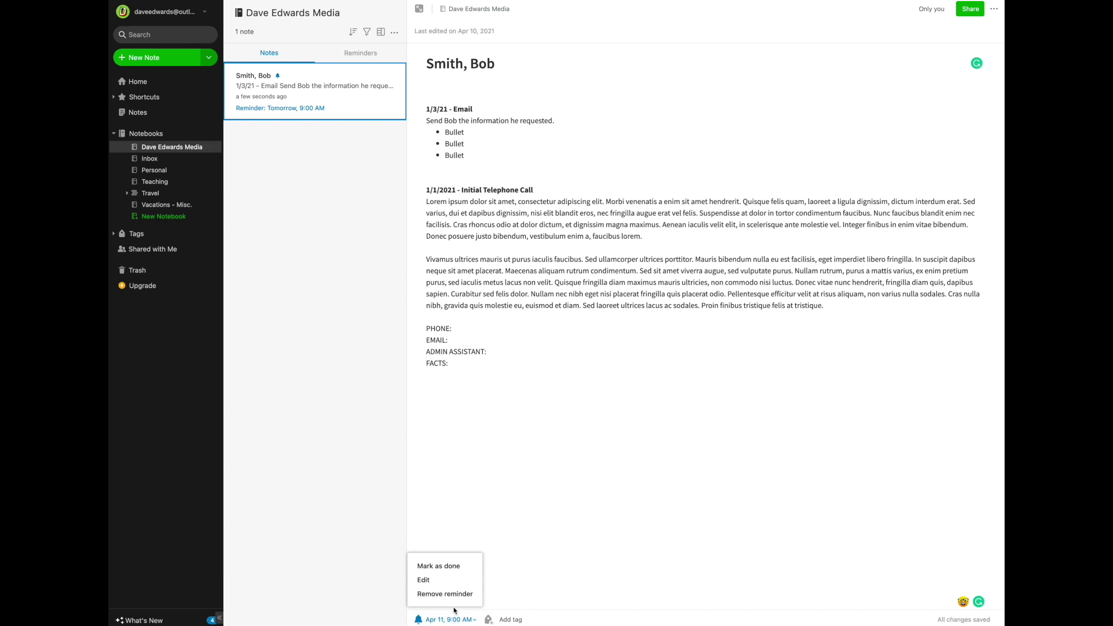
left_click(423, 580)
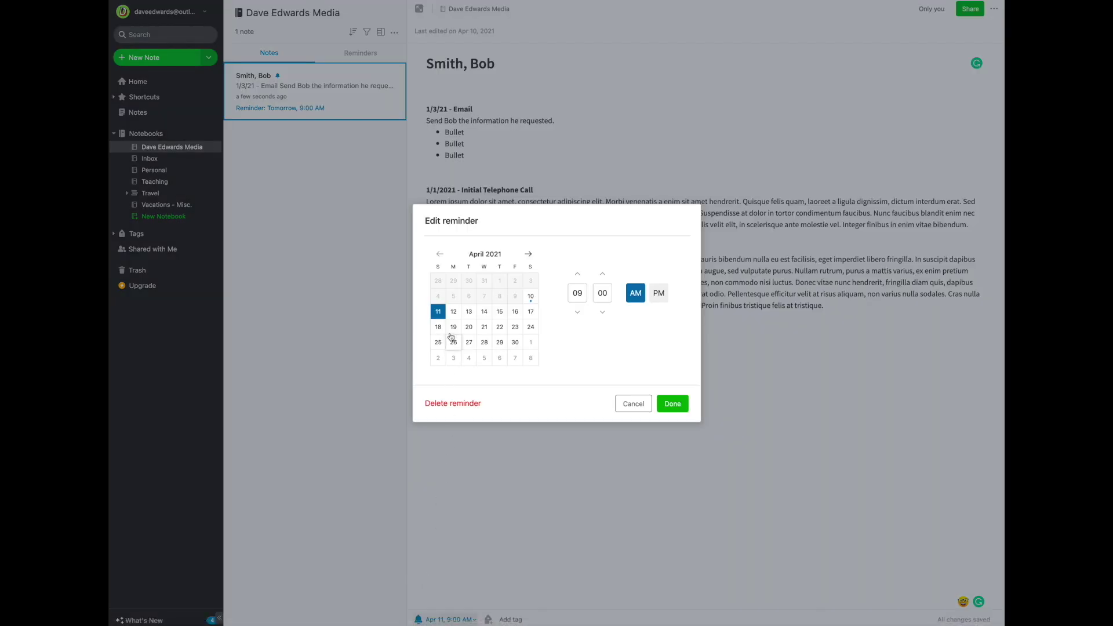
left_click(453, 311)
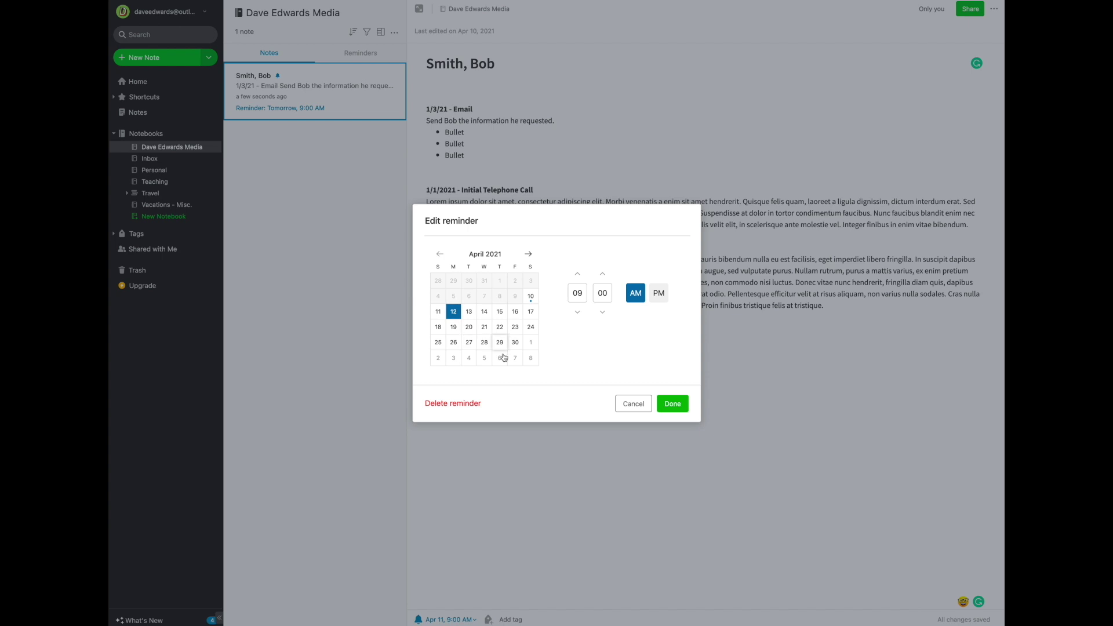
left_click(670, 404)
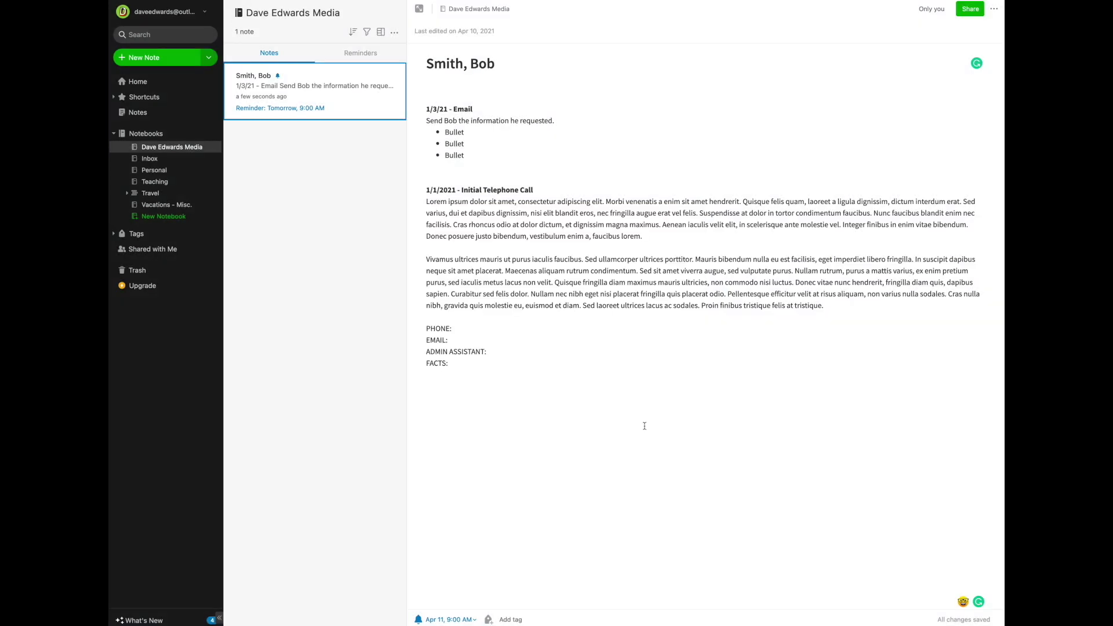
Mark the reminder as done and select the PHONE: label
left_click(475, 620)
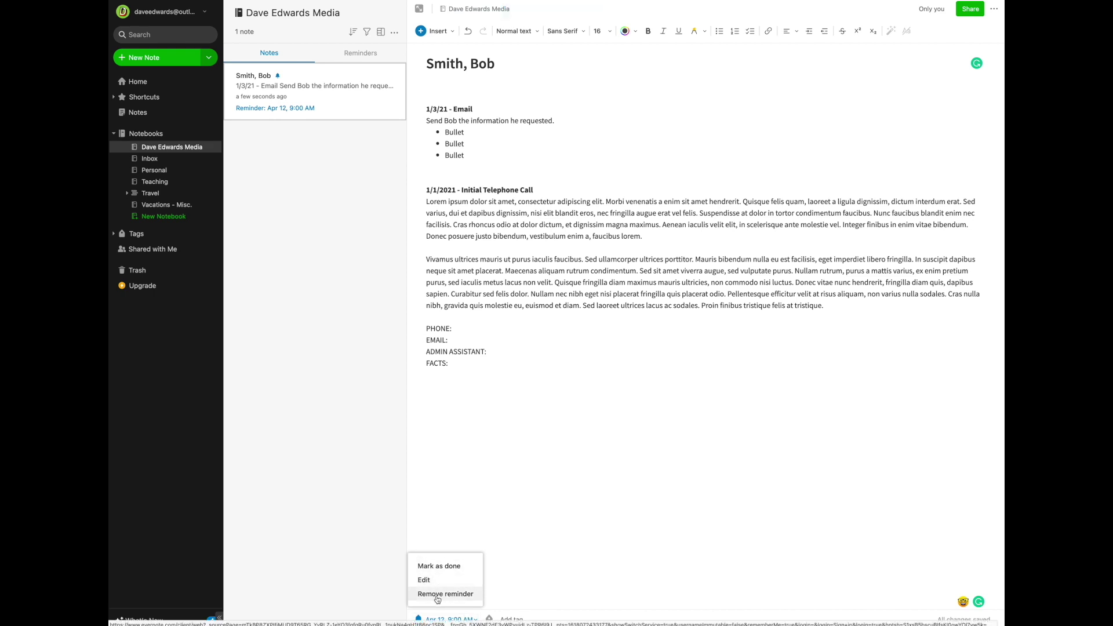
left_click(438, 566)
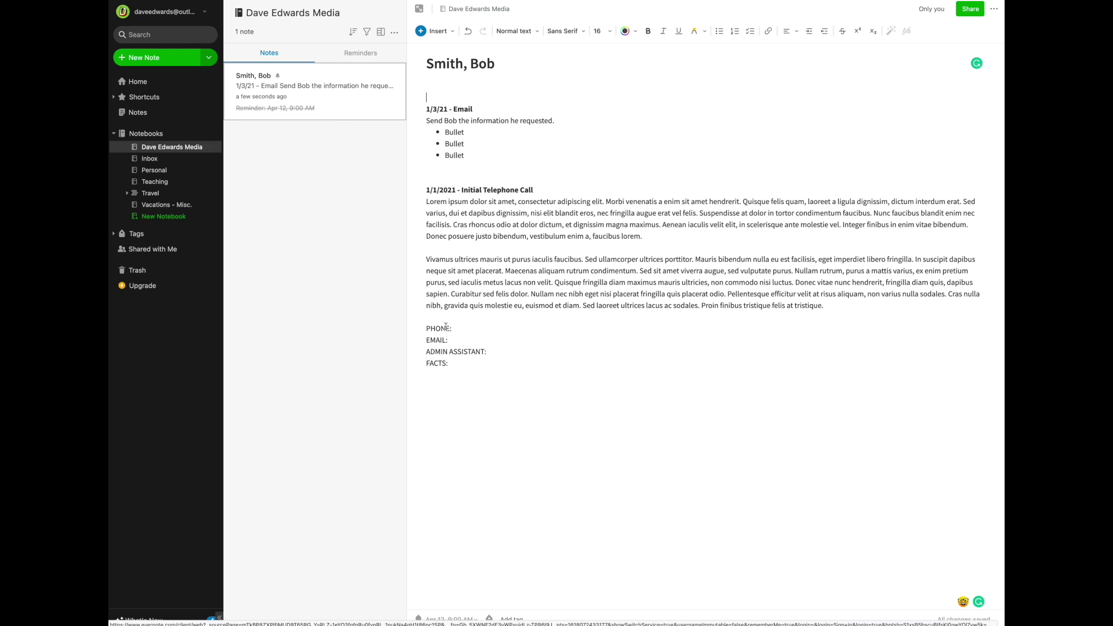
left_click_drag(451, 329, 421, 329)
Apply bold to PHONE:, EMAIL:, ADMIN ASSISTANT: and FACTS: in turn, then deselect
left_click(648, 31)
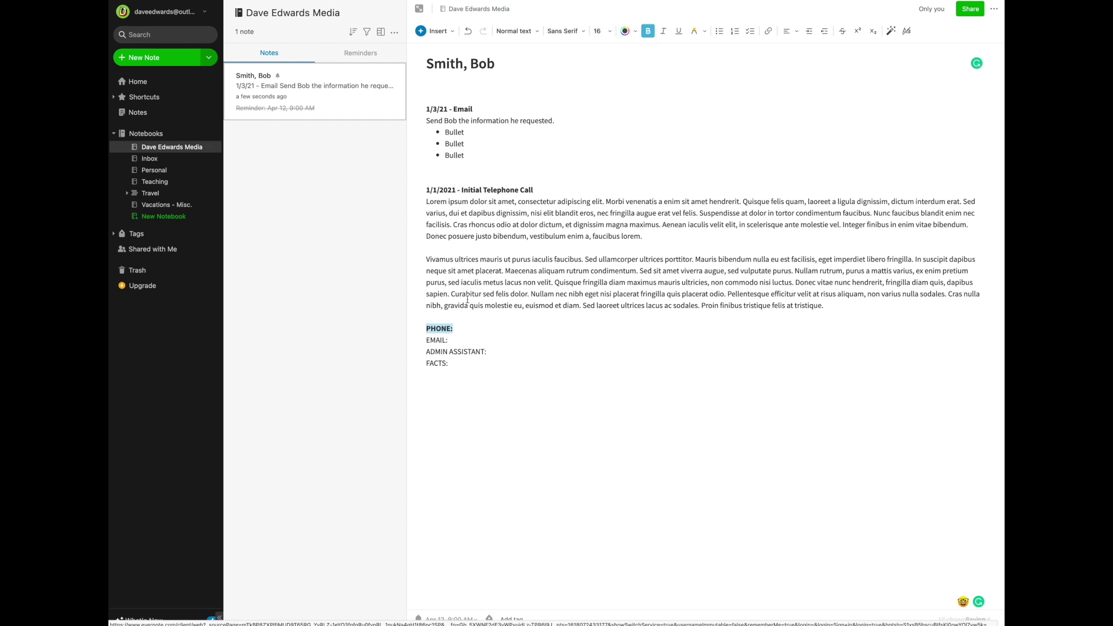
left_click_drag(451, 339, 425, 339)
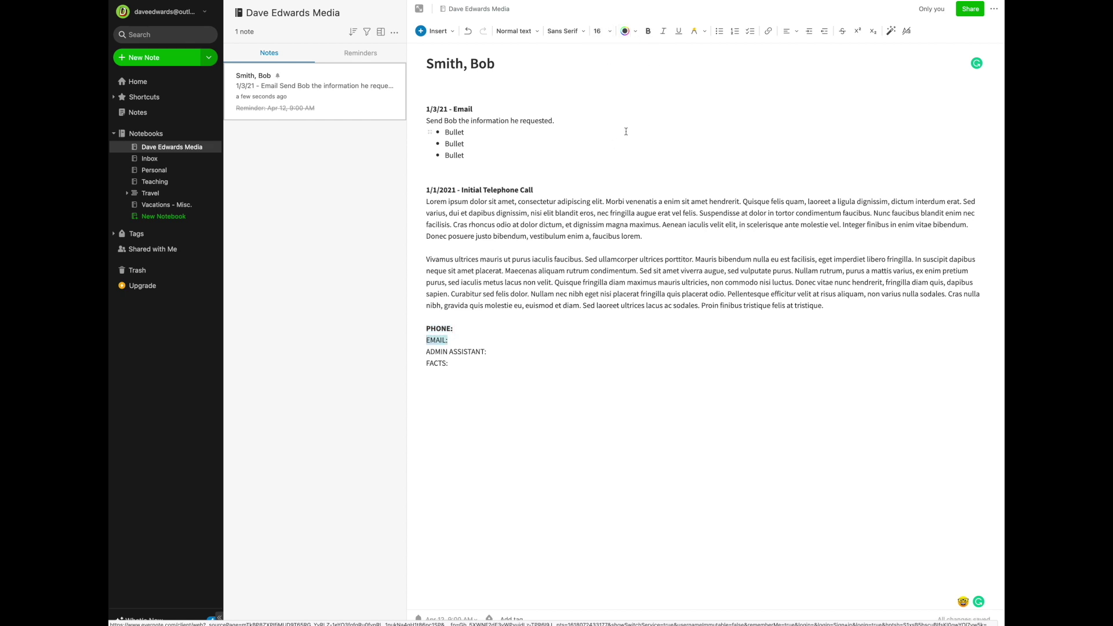
left_click(648, 31)
left_click_drag(486, 352, 426, 352)
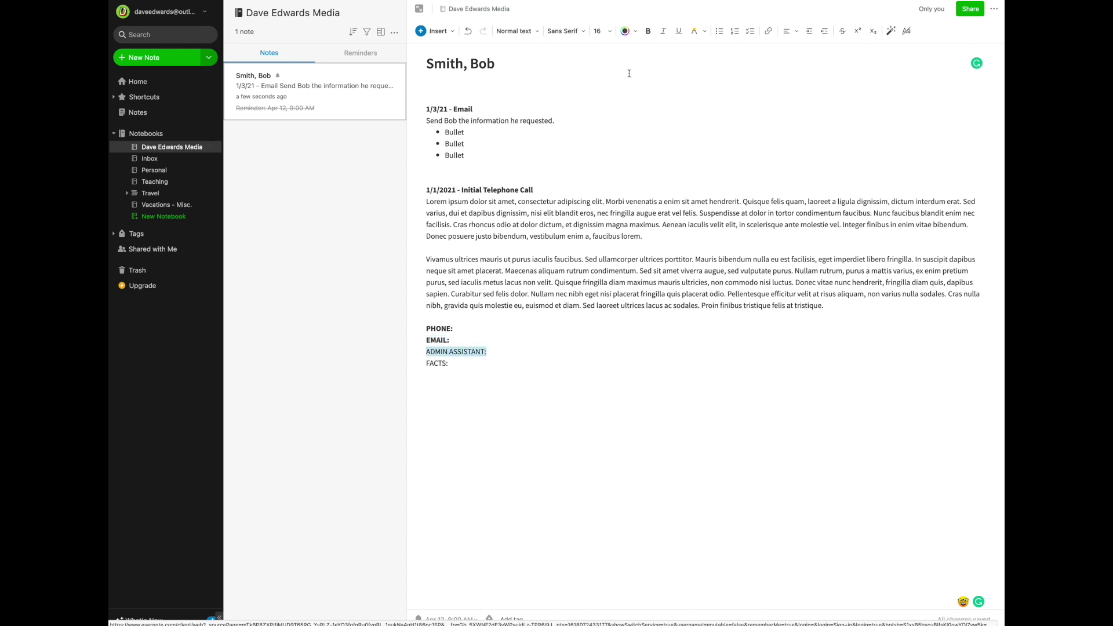
left_click(648, 30)
left_click_drag(451, 363, 414, 366)
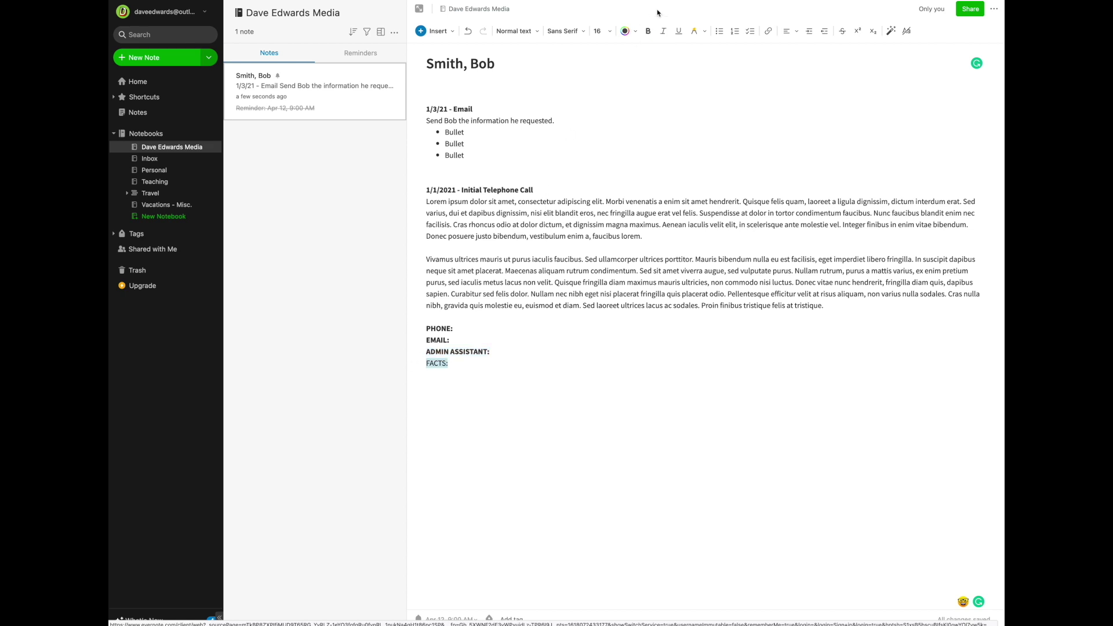
left_click(648, 30)
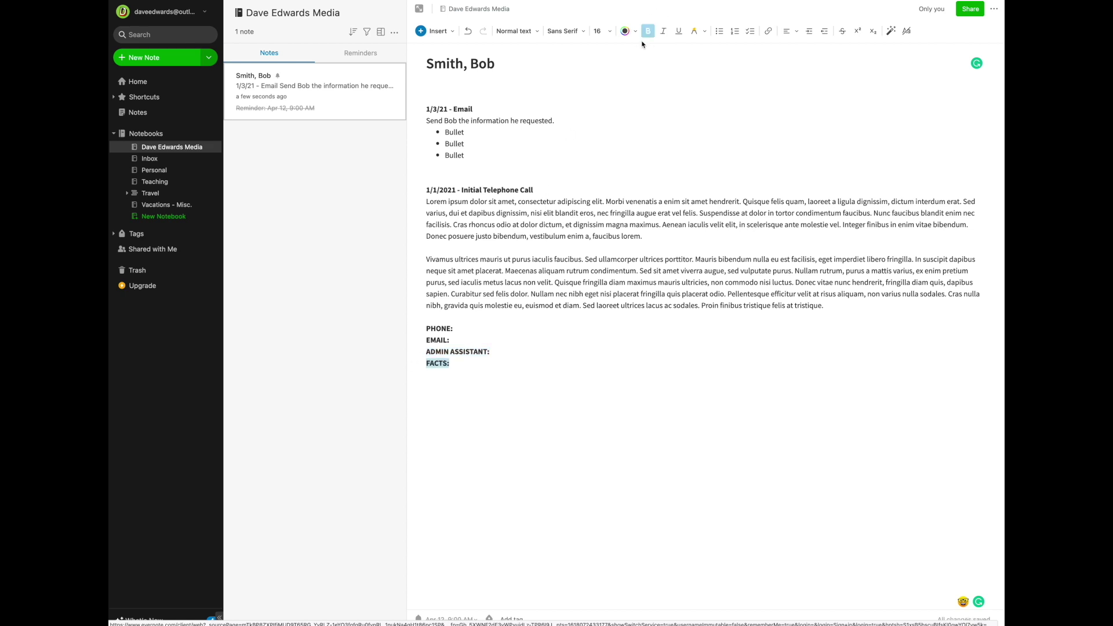
left_click(571, 162)
left_click(429, 97)
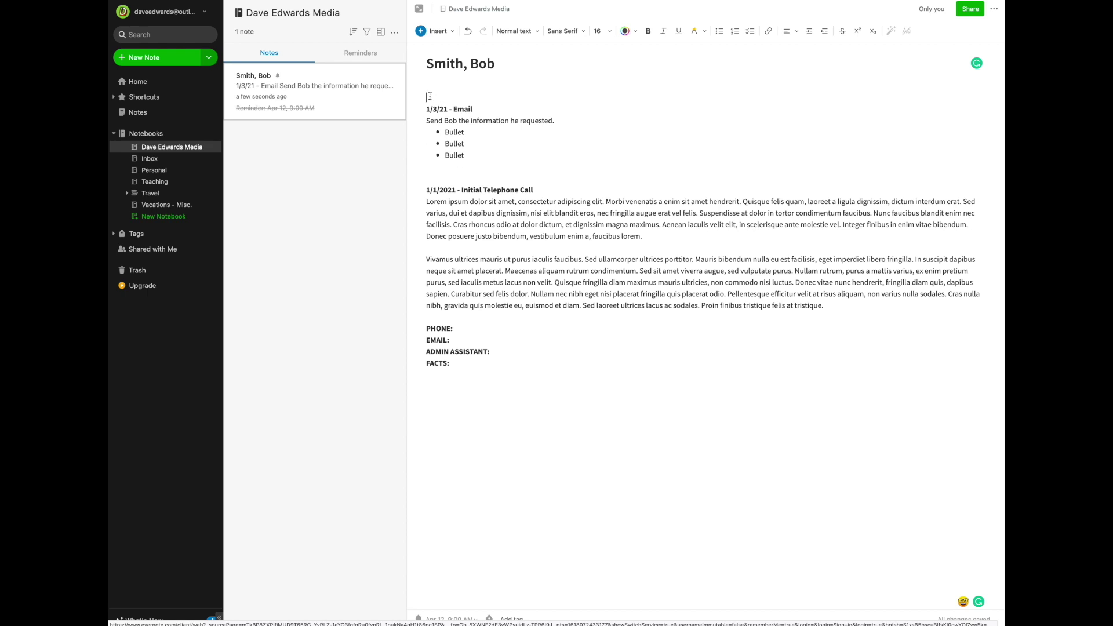